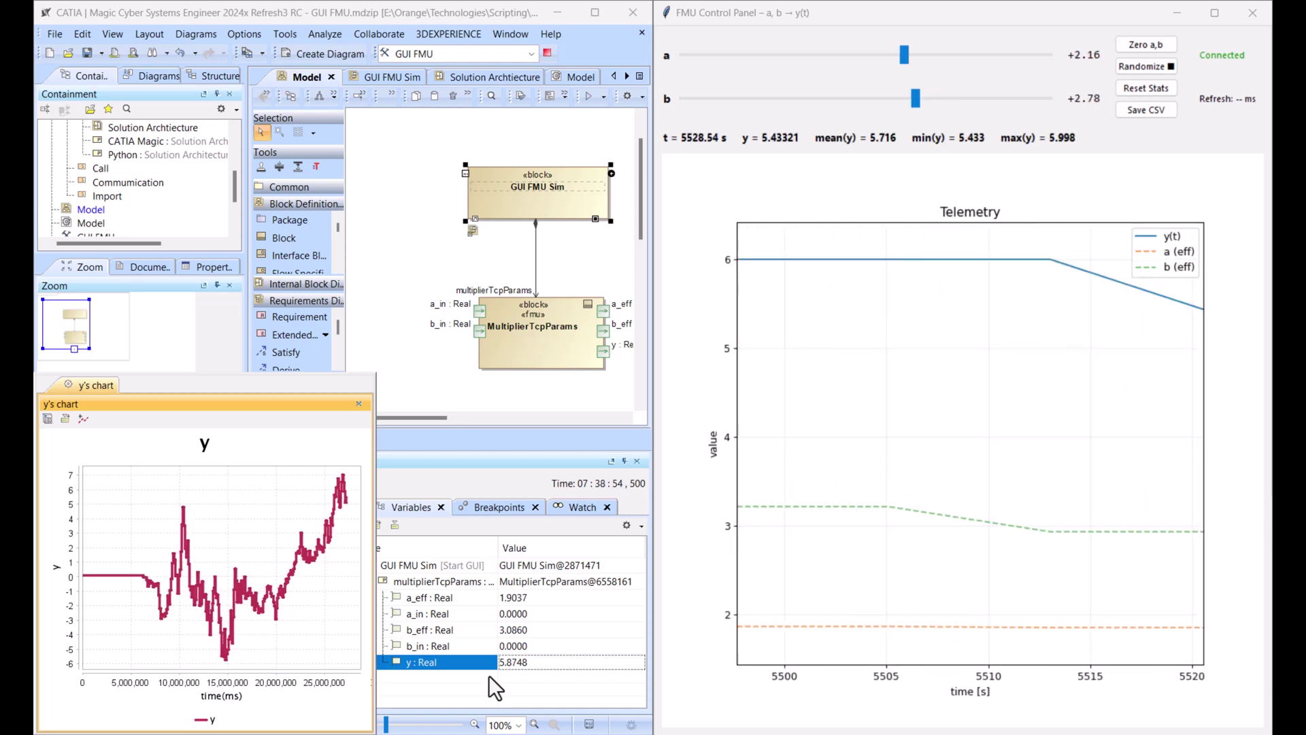
- Stop randomizing a and b in the FMU Control Panel and raise a to +4.56
{"action": "left_click", "coordinate": [1126, 65]}
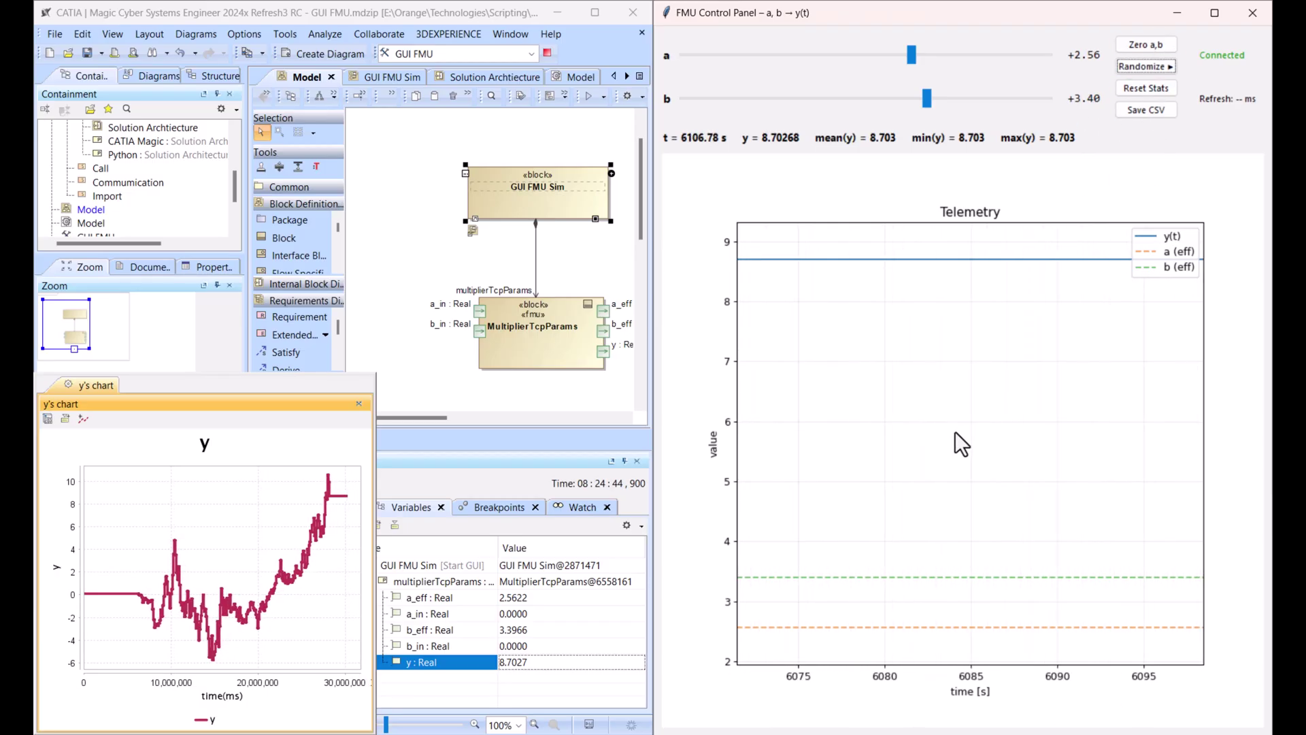
{"action": "left_click", "coordinate": [982, 53]}
{"action": "left_click", "coordinate": [981, 54]}
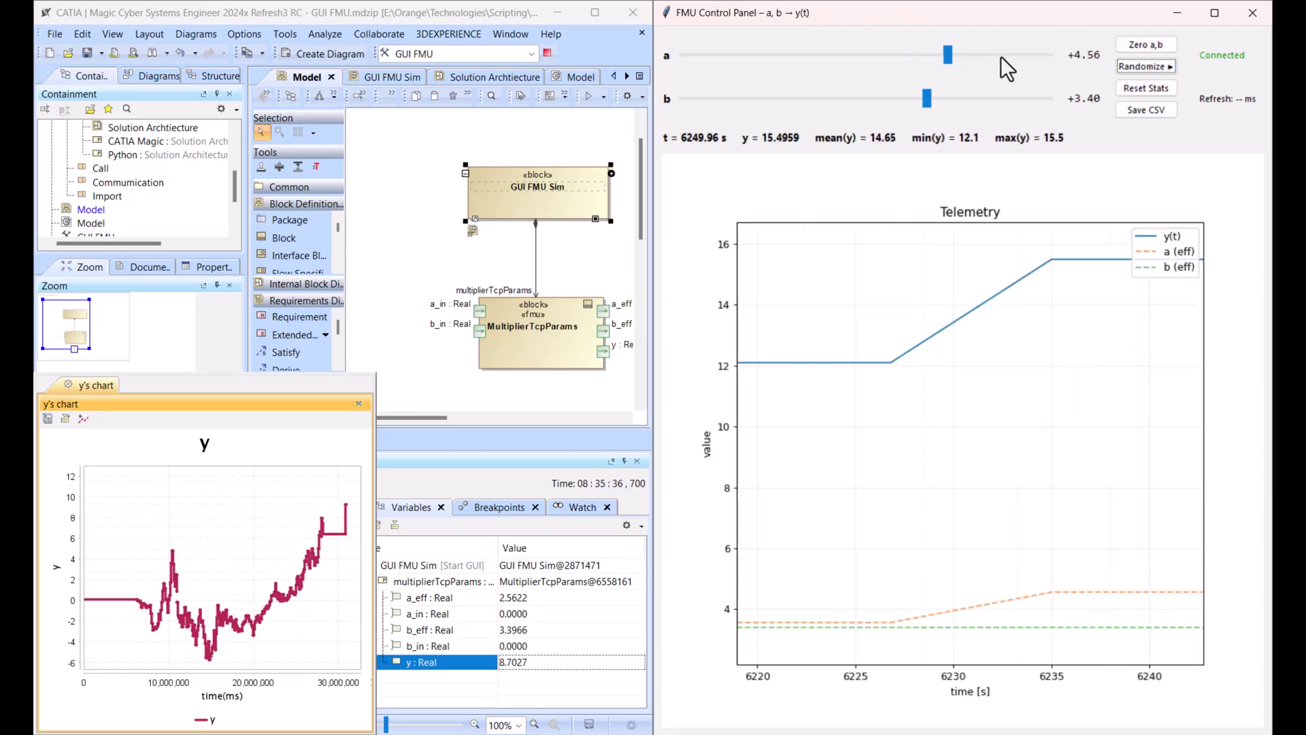
- Lower input a stepwise to -3.44
{"action": "left_click", "coordinate": [928, 59]}
{"action": "left_click", "coordinate": [912, 55]}
{"action": "left_click", "coordinate": [884, 54]}
{"action": "left_click", "coordinate": [867, 47]}
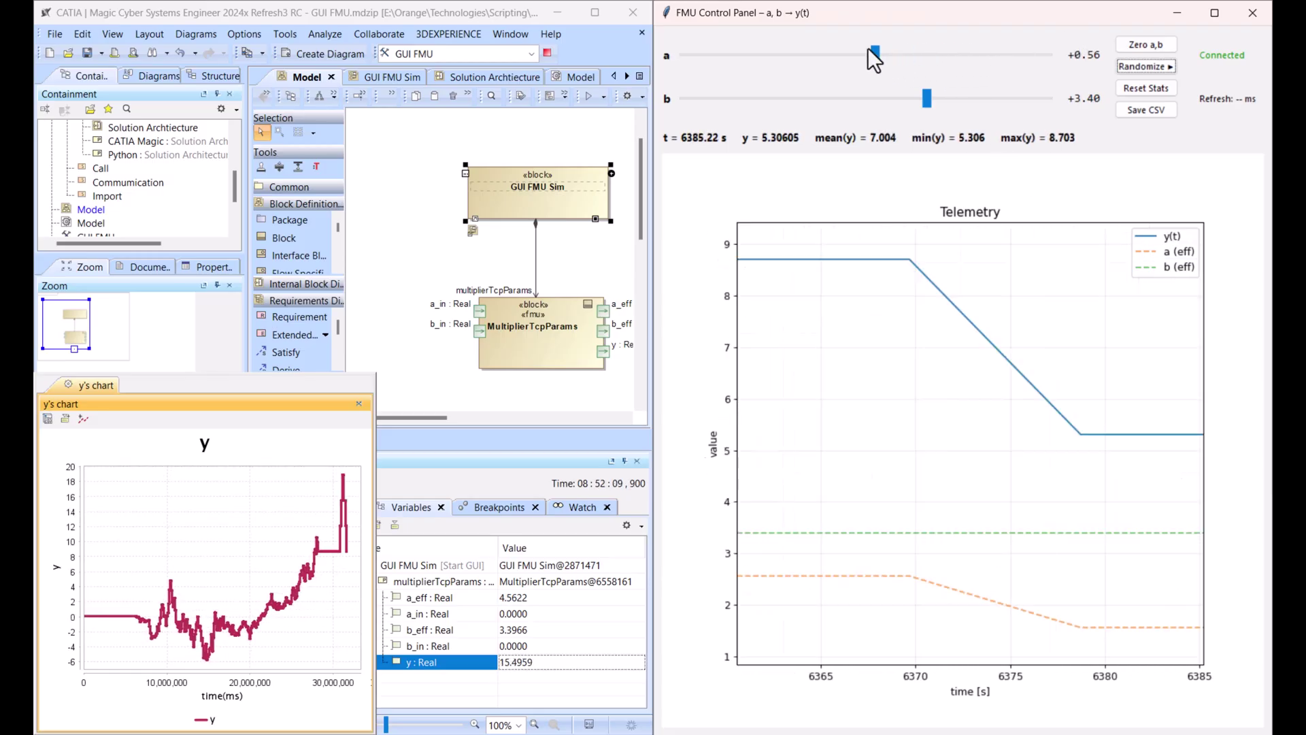
{"action": "left_click", "coordinate": [856, 47]}
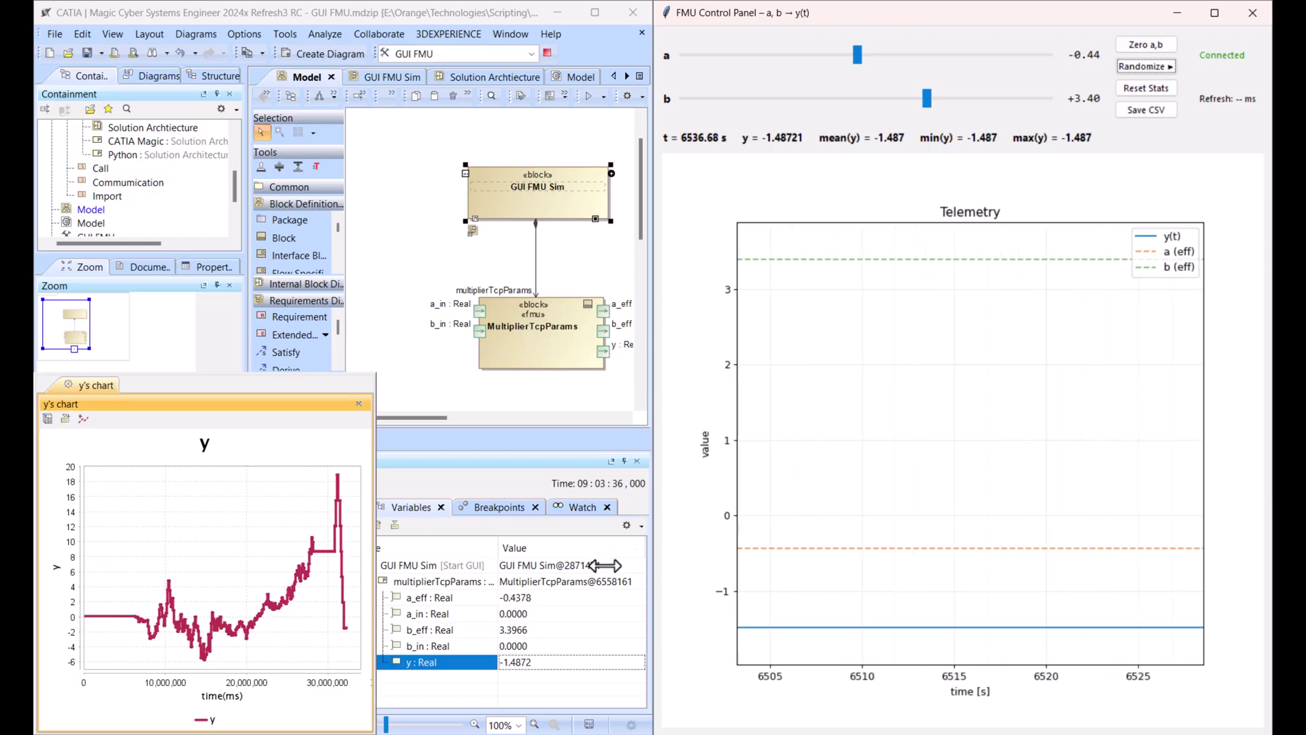
{"action": "left_click", "coordinate": [794, 50]}
{"action": "left_click", "coordinate": [772, 51]}
{"action": "left_click", "coordinate": [772, 51]}
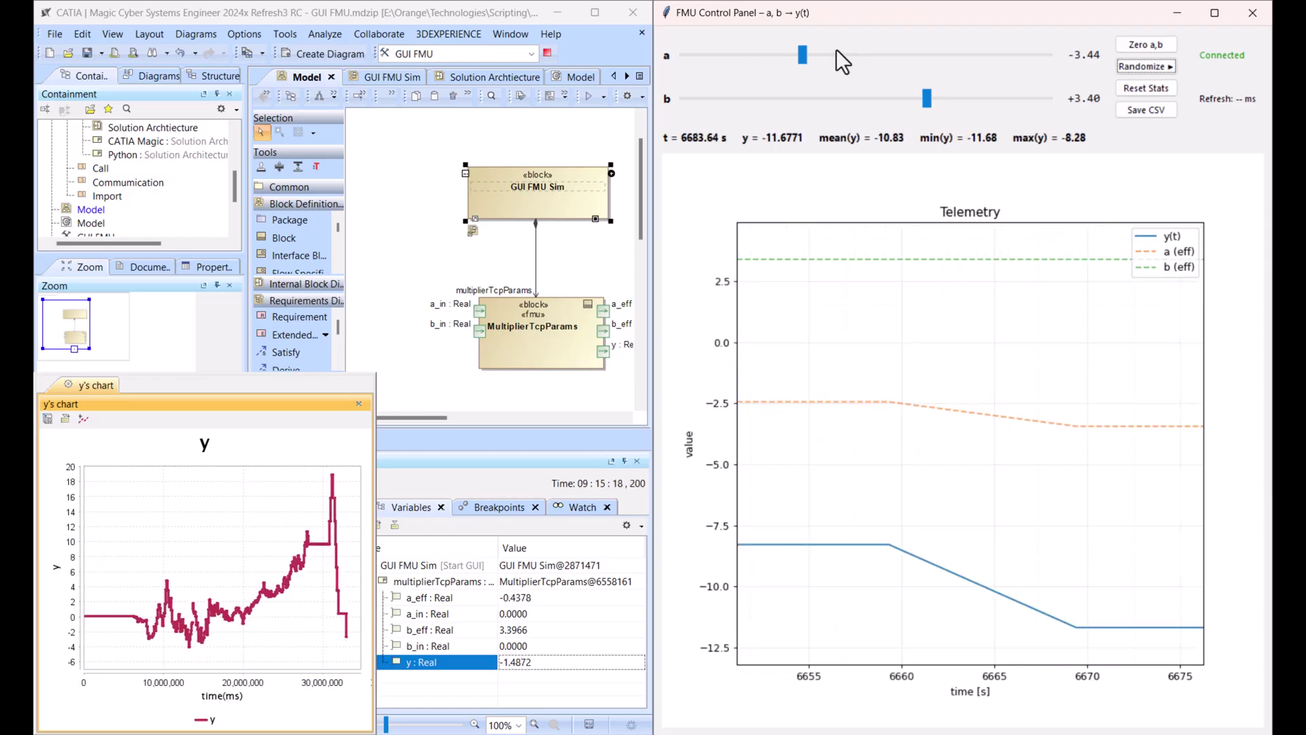
- Raise input b stepwise to +6.40
{"action": "left_click", "coordinate": [967, 100]}
{"action": "left_click", "coordinate": [981, 99]}
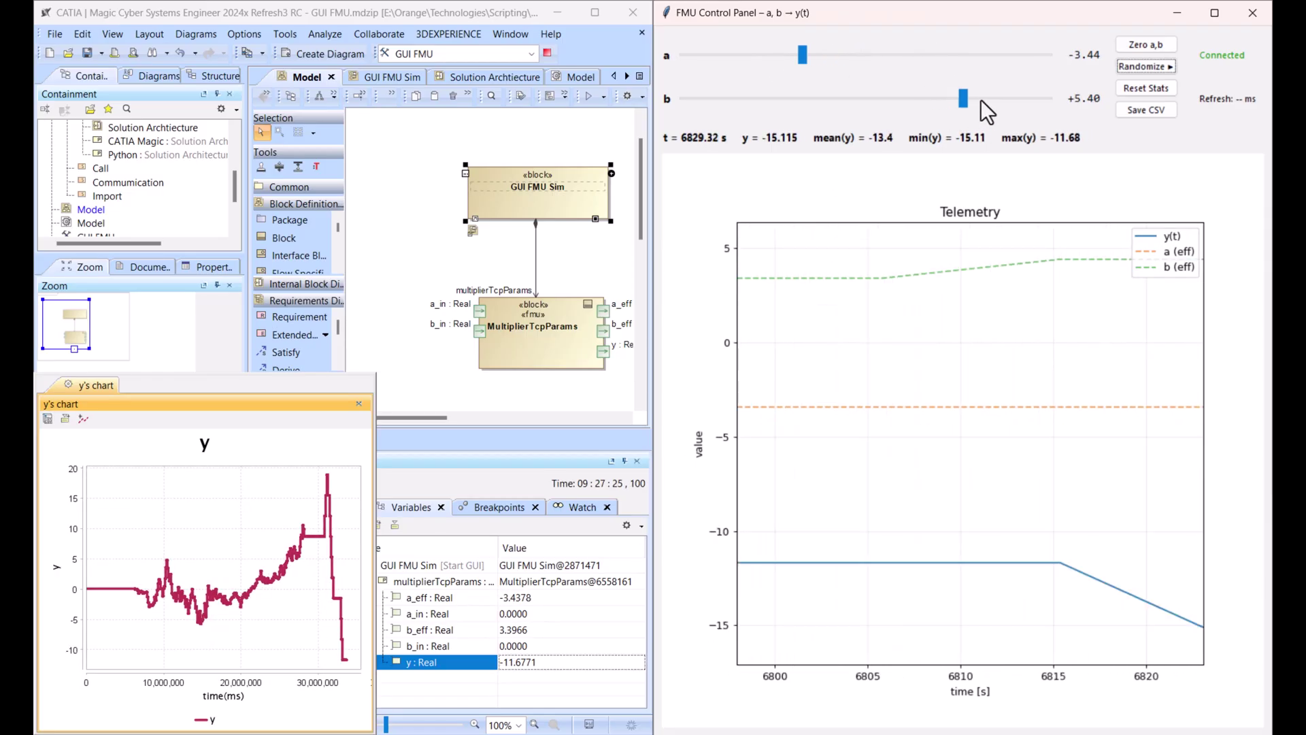
{"action": "left_click", "coordinate": [982, 100]}
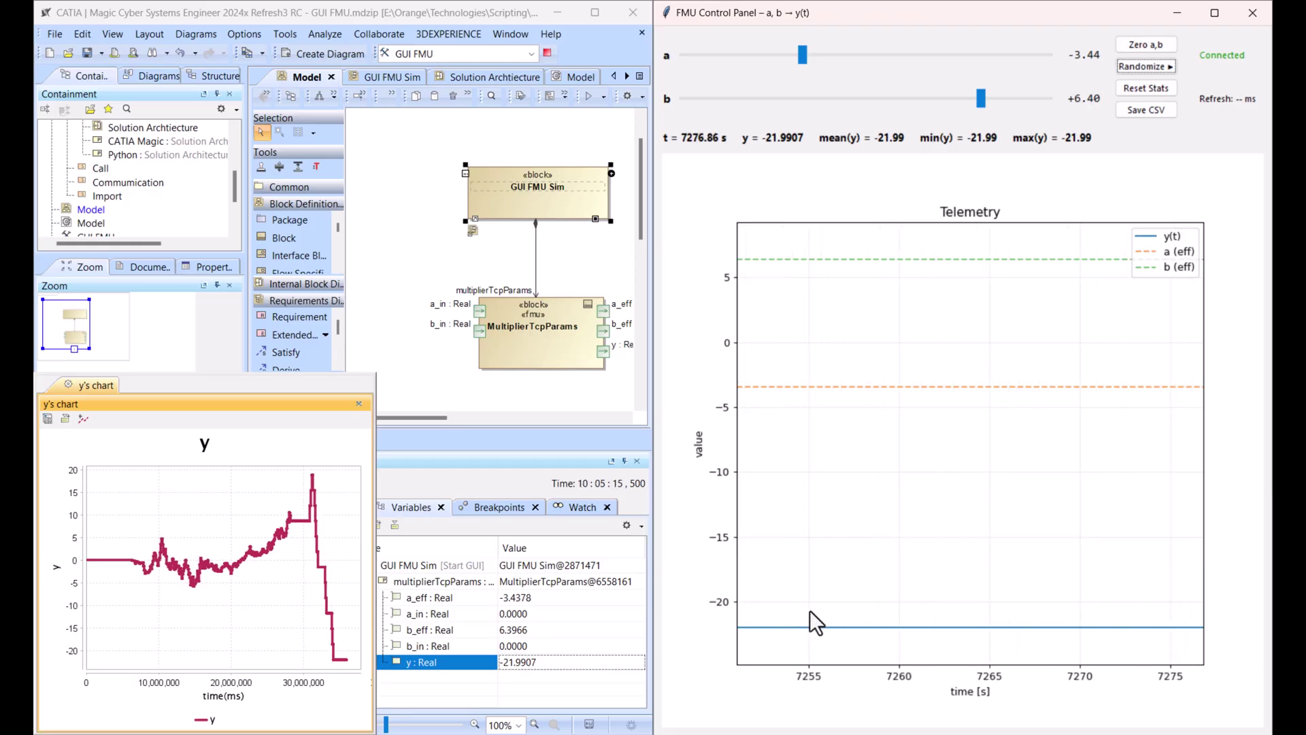
- Terminate the running GUI FMU simulation and maximize the CATIA Magic window
{"action": "left_click", "coordinate": [546, 54]}
{"action": "left_click", "coordinate": [545, 54]}
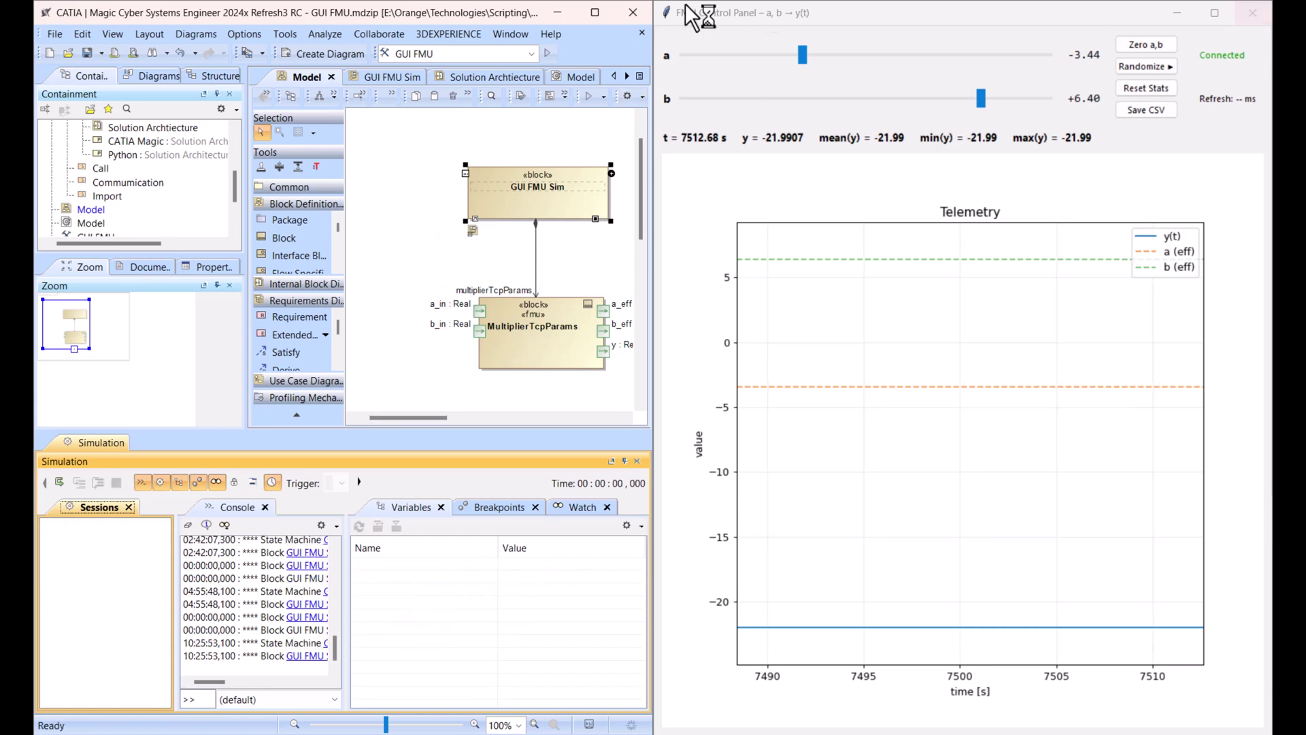
{"action": "left_click", "coordinate": [594, 12]}
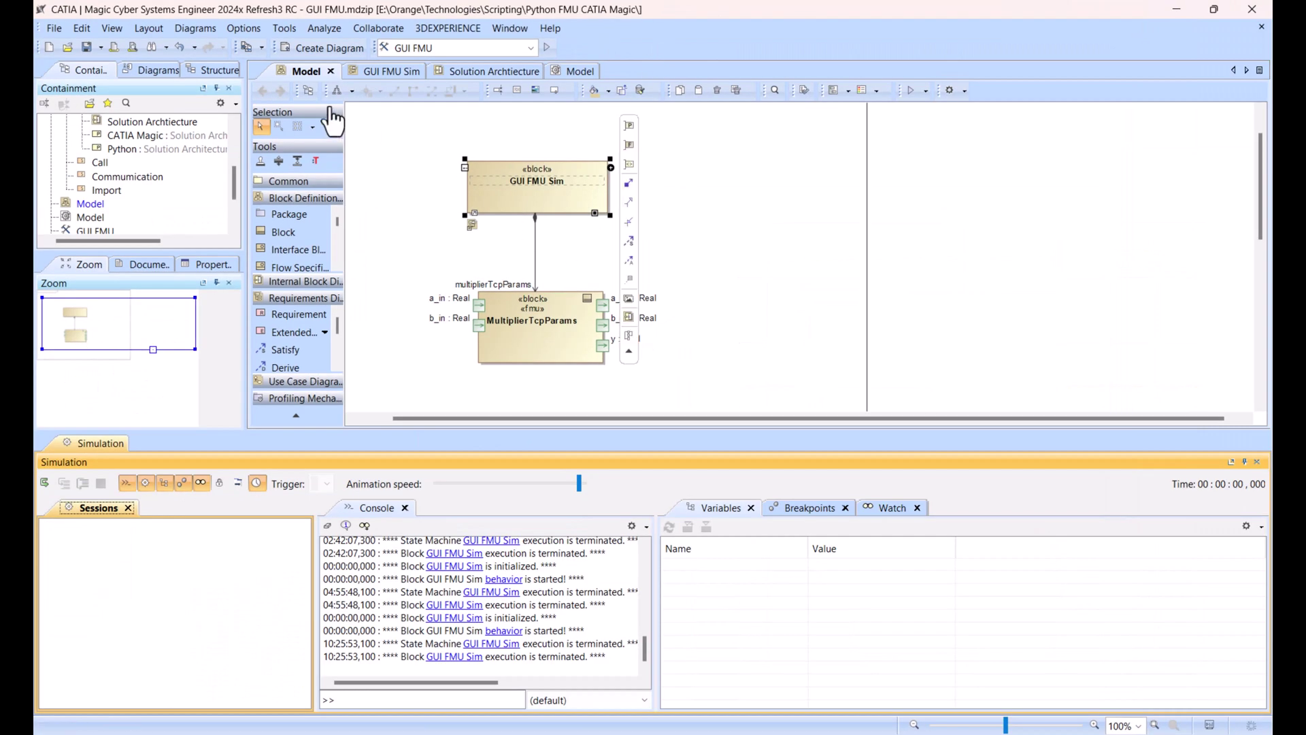
- Display the Solution Archtiecture diagram and close the Simulation pane and the FMU Control Panel
{"action": "left_click", "coordinate": [462, 69]}
{"action": "left_click", "coordinate": [1257, 461]}
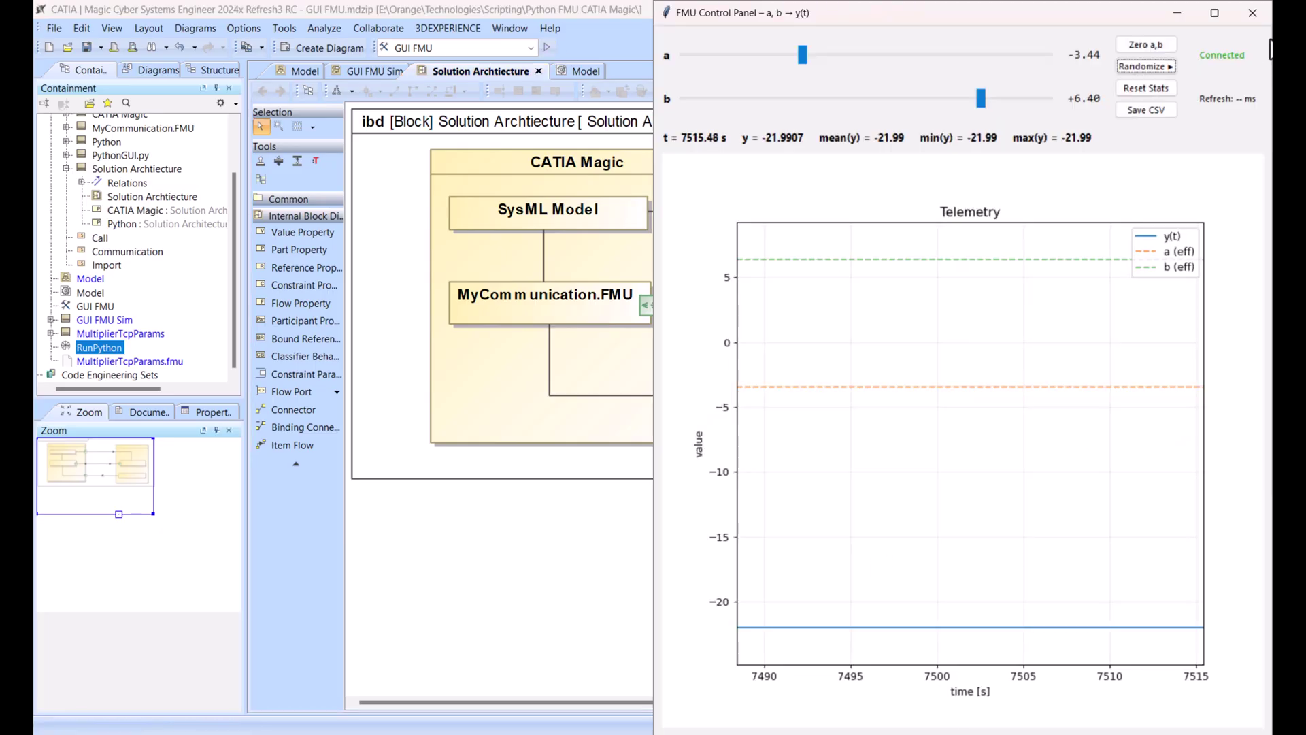
{"action": "left_click", "coordinate": [1265, 21]}
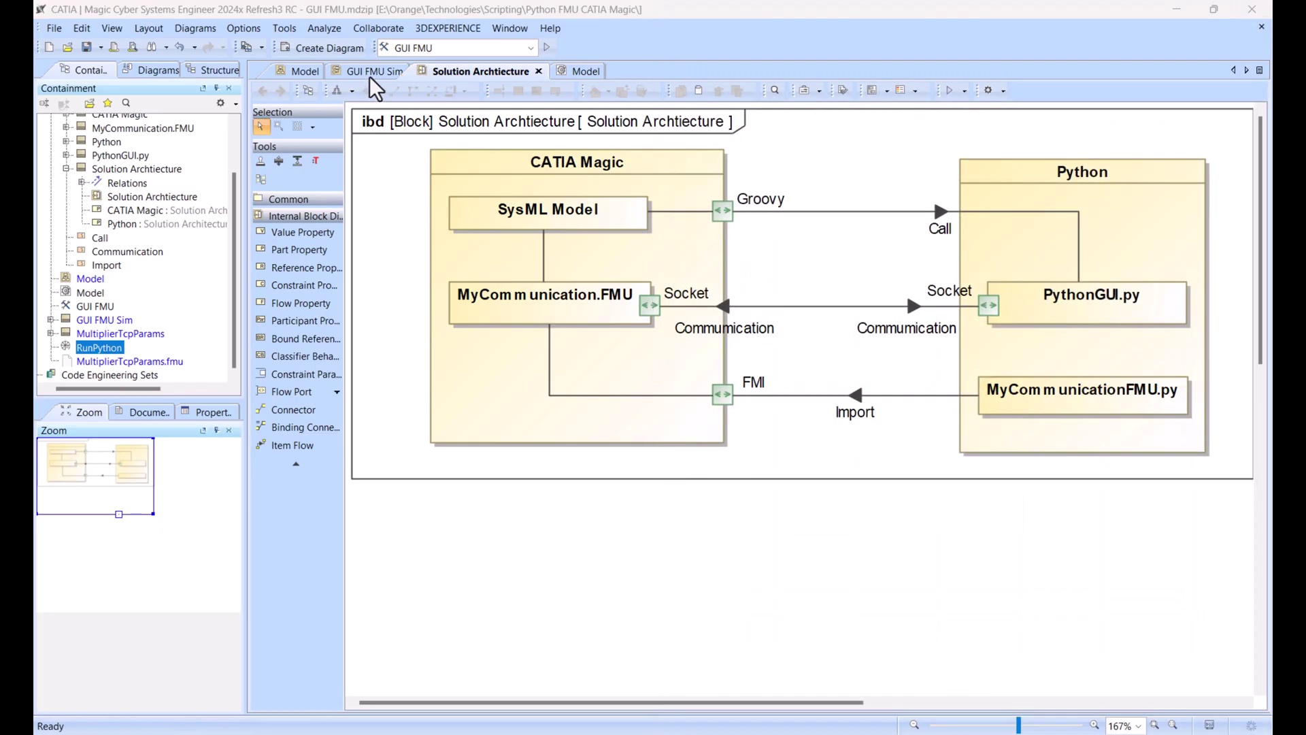
- Show the Model diagram and review the script body in the RunPython opaque behavior's specification
{"action": "left_click", "coordinate": [317, 72]}
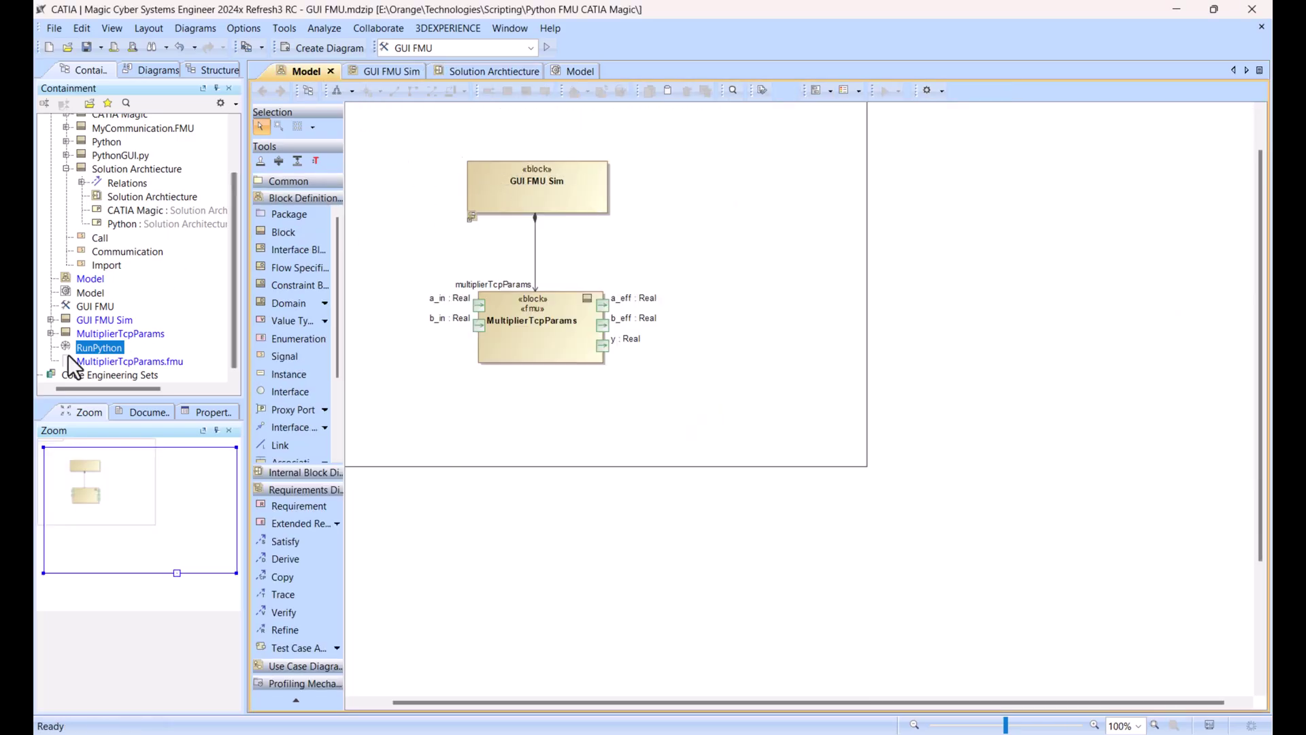
{"action": "double_click", "coordinate": [99, 347]}
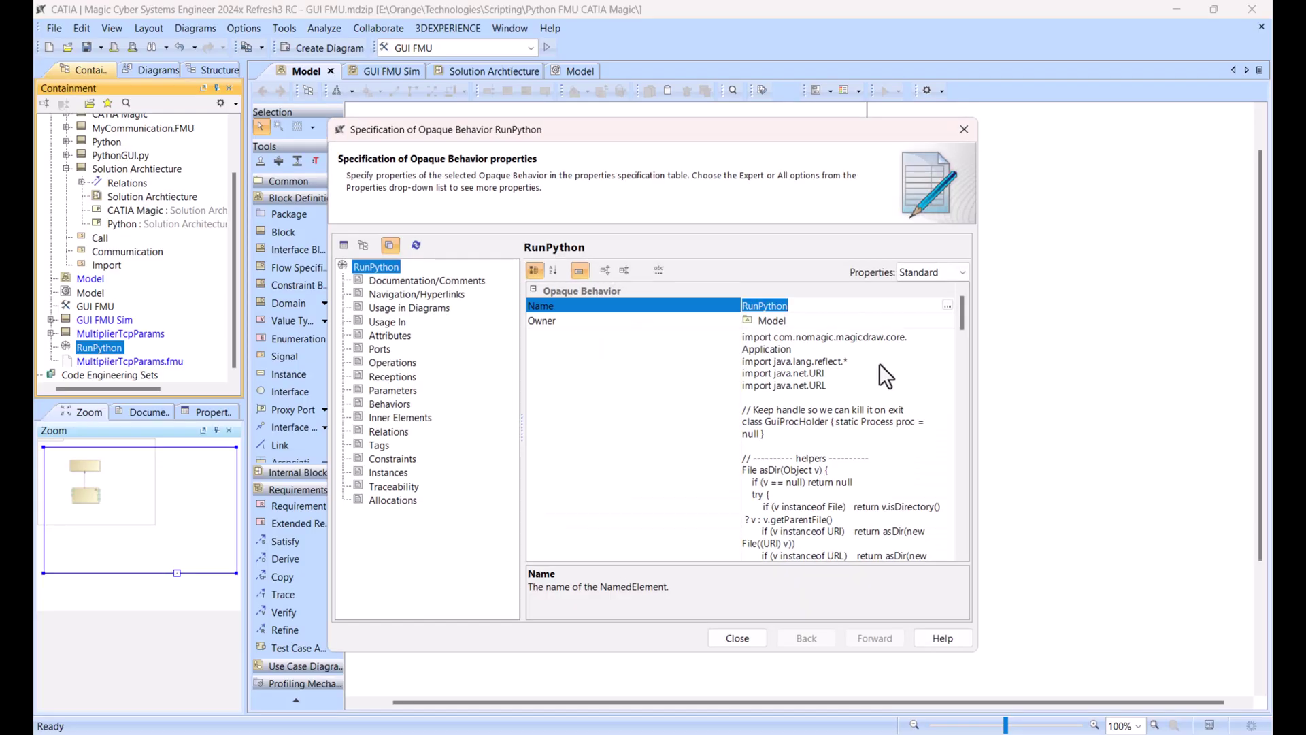
{"action": "scroll", "coordinate": [879, 363], "scroll_direction": "down", "scroll_amount": 5}
{"action": "scroll", "coordinate": [874, 378], "scroll_direction": "up", "scroll_amount": 5}
{"action": "scroll", "coordinate": [861, 391], "scroll_direction": "down", "scroll_amount": 5}
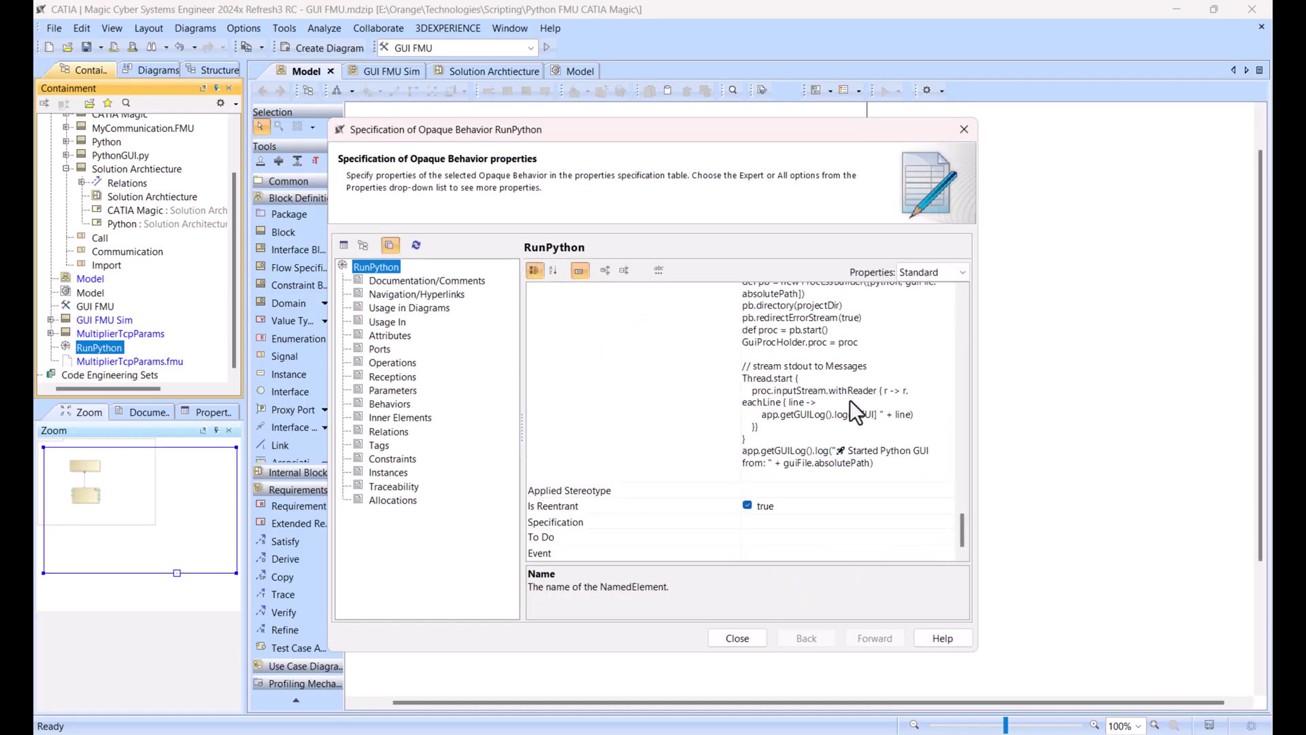
{"action": "scroll", "coordinate": [851, 399], "scroll_direction": "up", "scroll_amount": 3}
{"action": "left_click", "coordinate": [964, 130]}
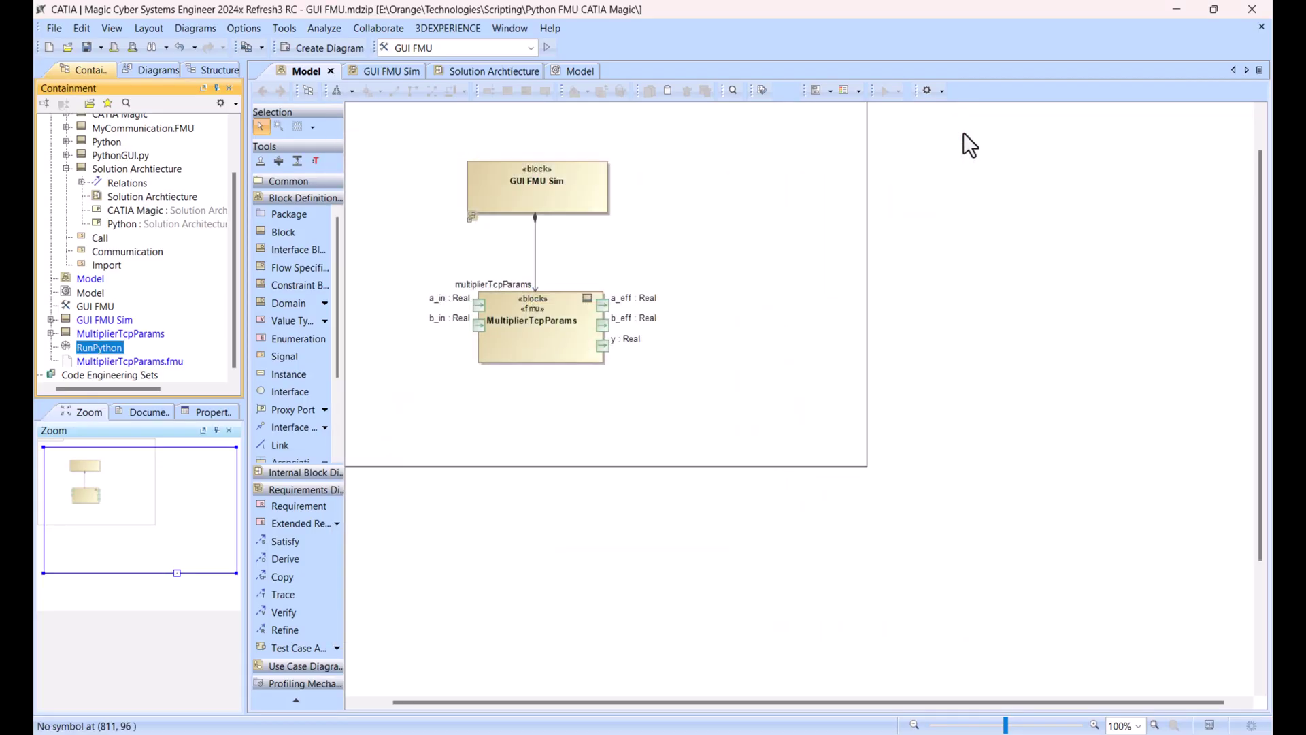
- Return to the Solution Archtiecture diagram, run the GUI FMU configuration and close the FMU Control Panel it launches
{"action": "left_click", "coordinate": [454, 73]}
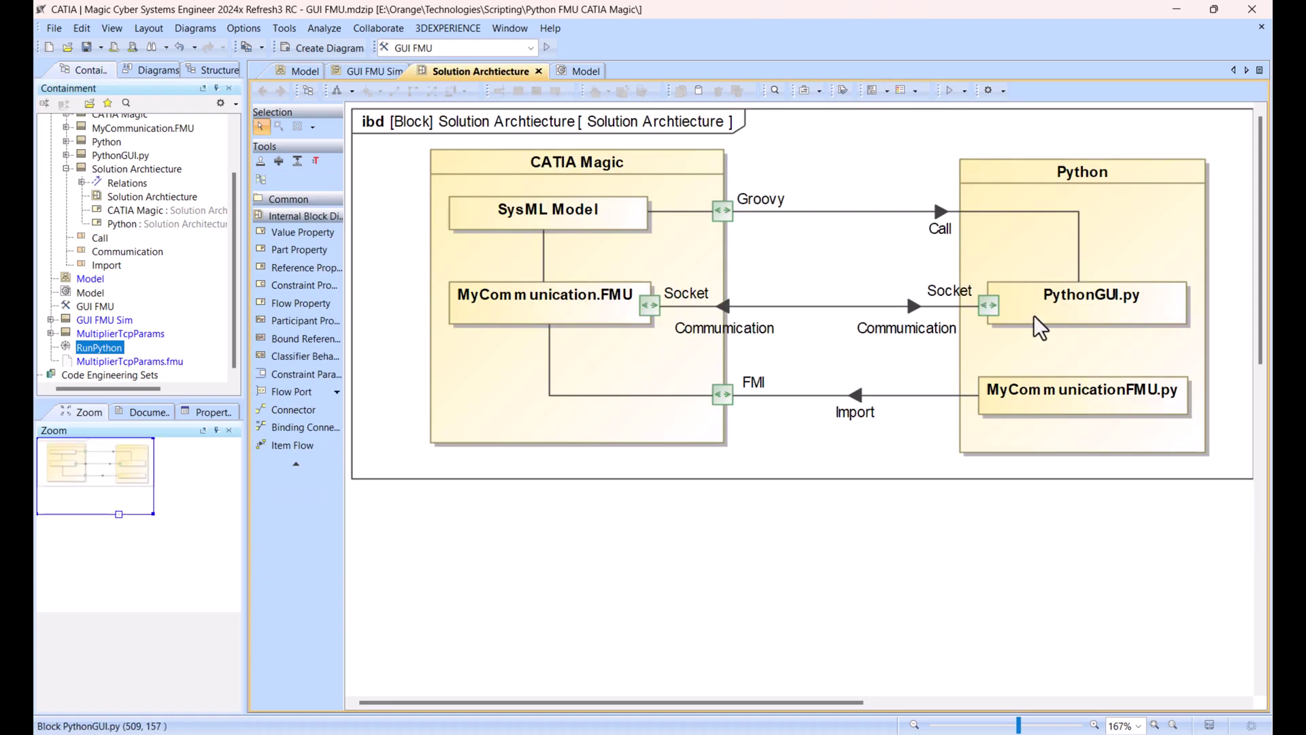
{"action": "left_click", "coordinate": [547, 49]}
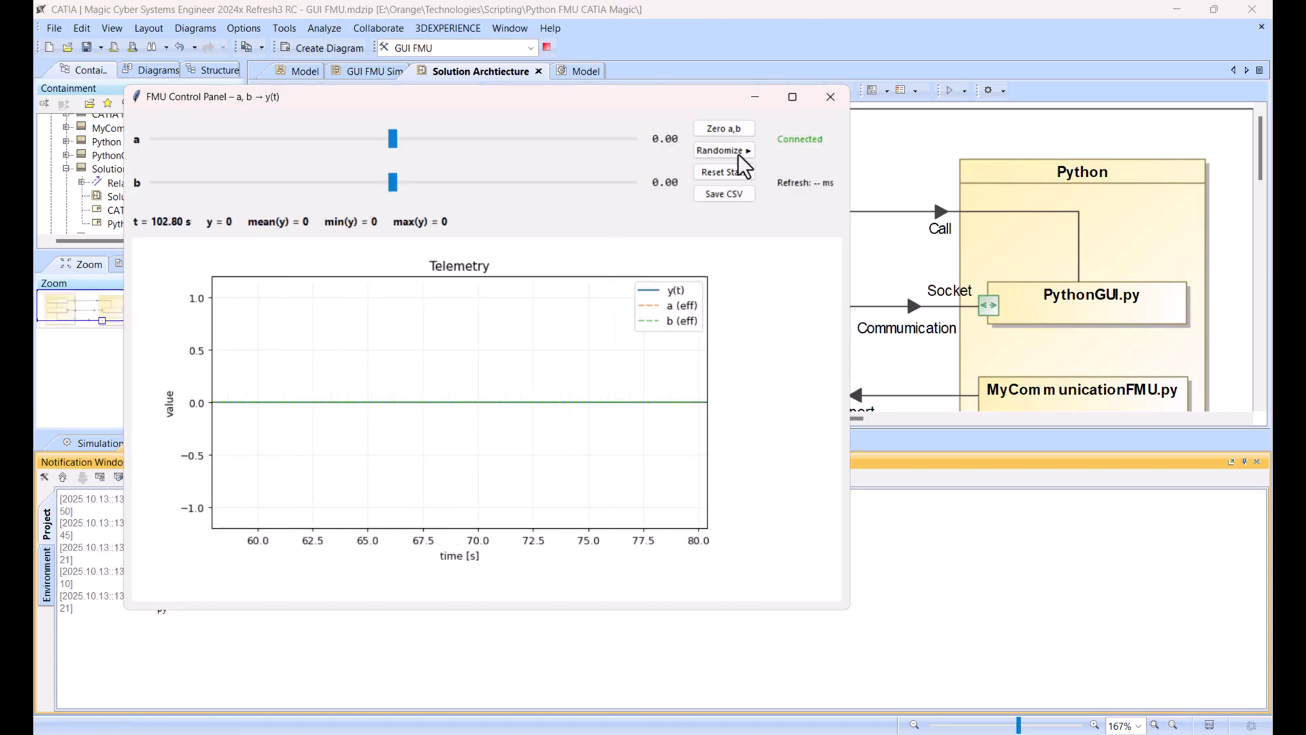
{"action": "left_click", "coordinate": [830, 97]}
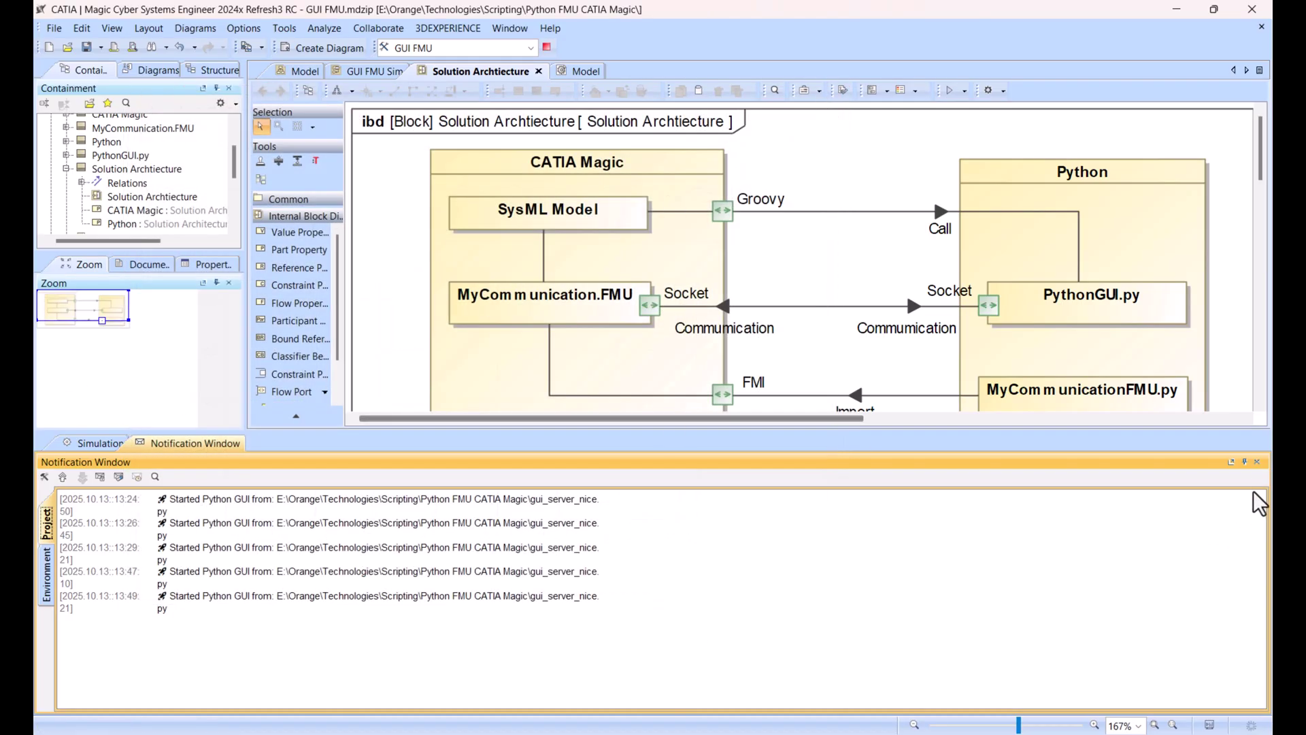
- Terminate the GUI FMU Sim session and close the Notification Window and Simulation panes
{"action": "left_click", "coordinate": [1258, 462]}
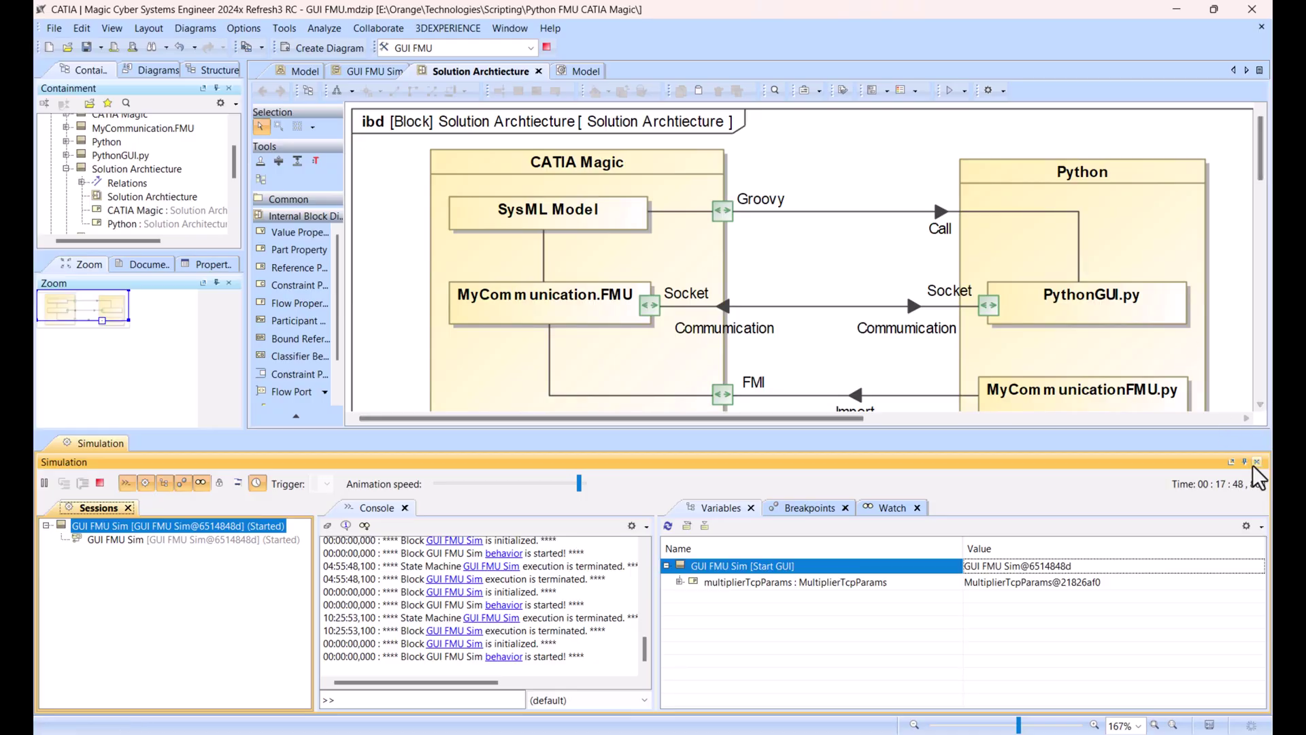
{"action": "left_click", "coordinate": [100, 483]}
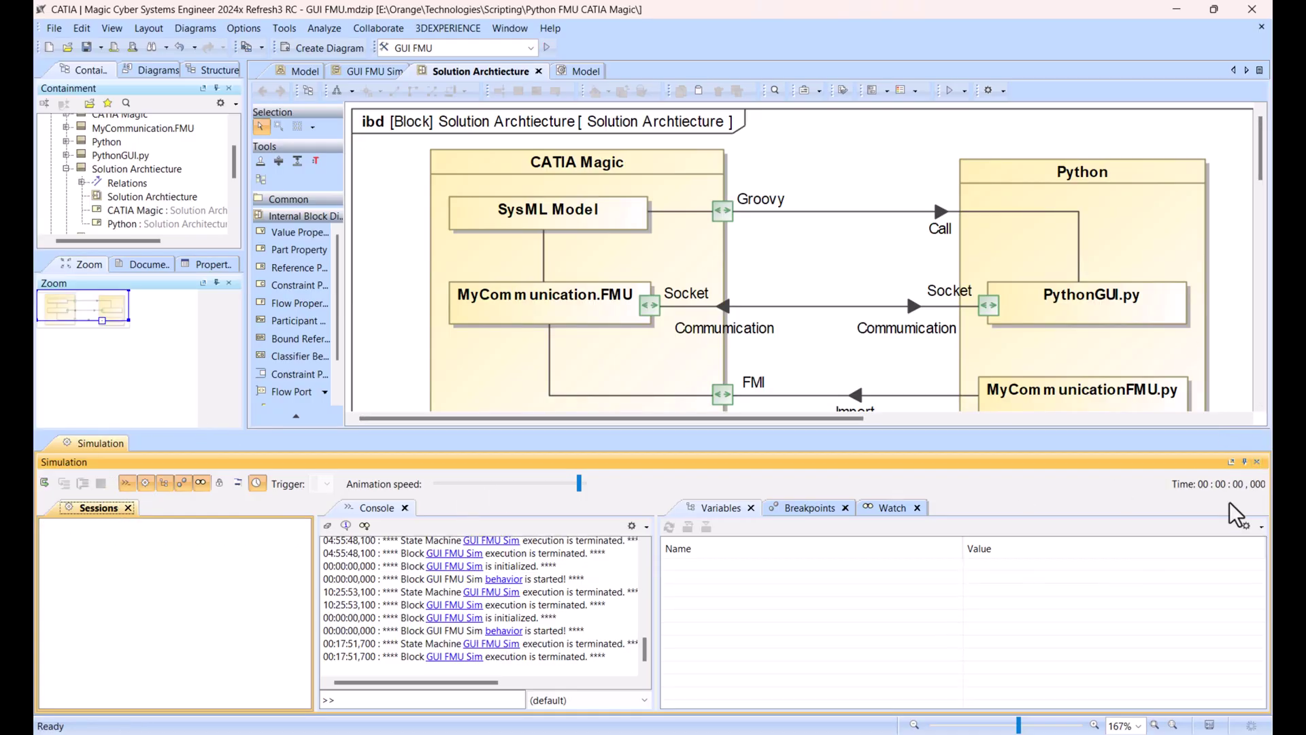
{"action": "left_click", "coordinate": [1258, 462]}
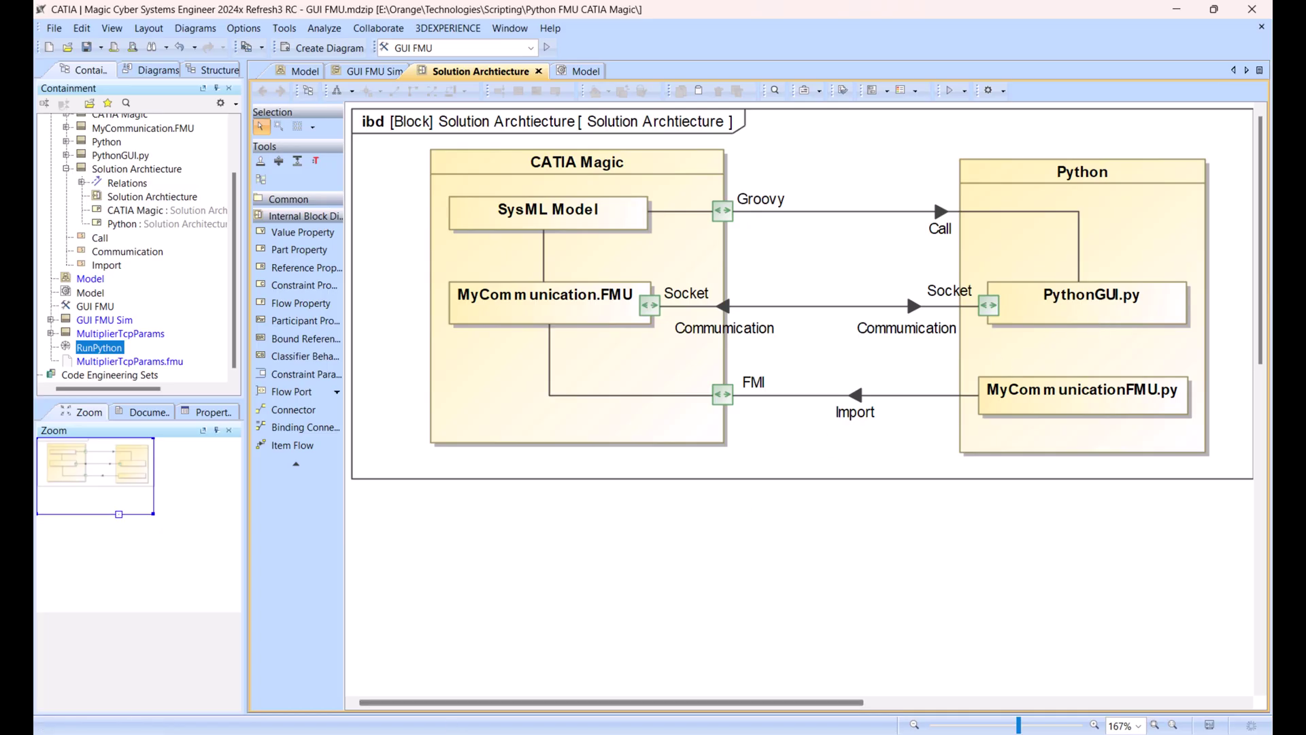
- Switch to the Command Prompt and File Explorer to locate multiplier_fmu_tcp_params.py and view the contents of the build folder
{"action": "left_click", "coordinate": [966, 673]}
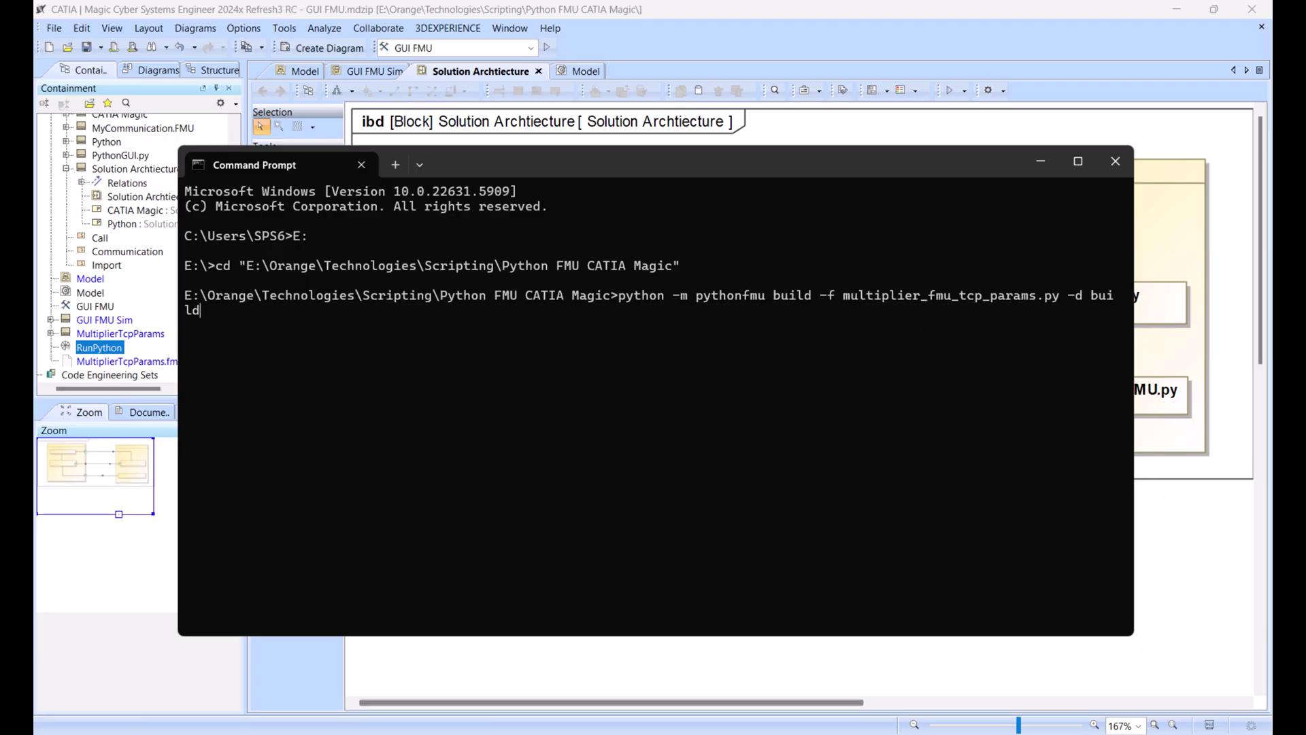
{"action": "left_click", "coordinate": [490, 711]}
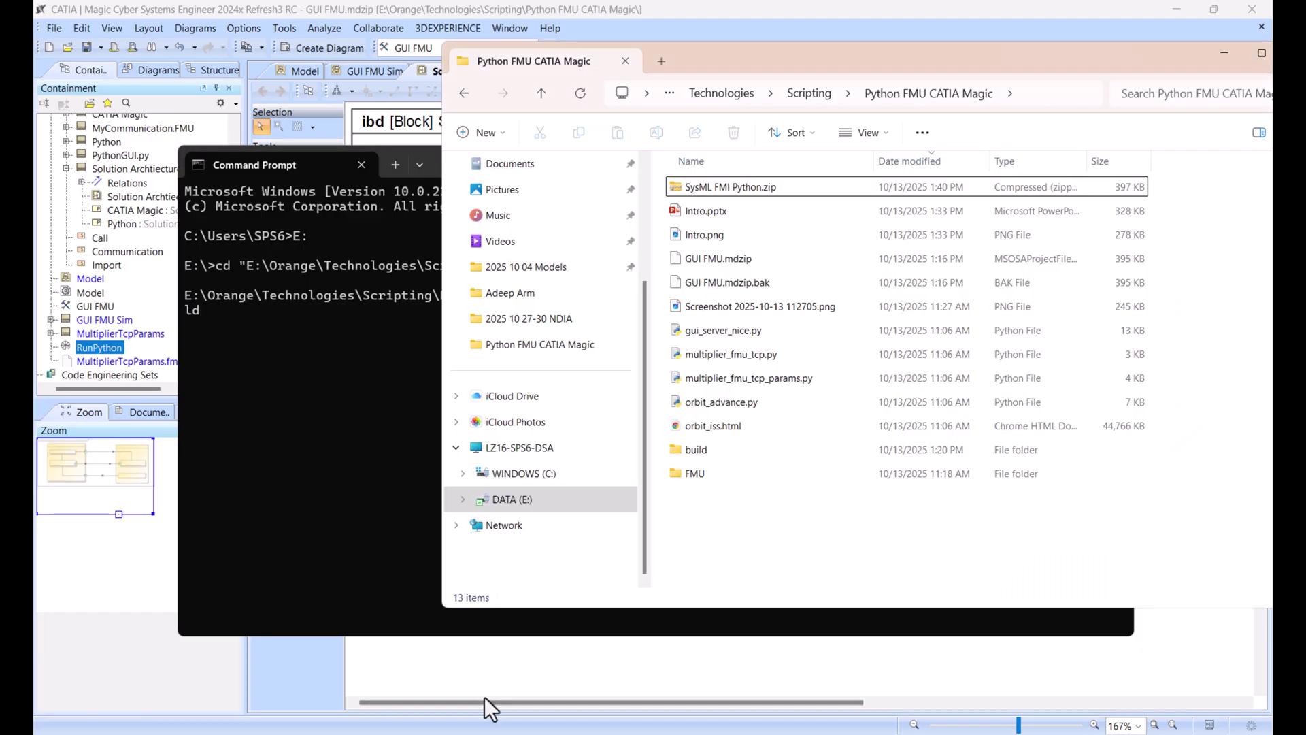
{"action": "left_click", "coordinate": [767, 380]}
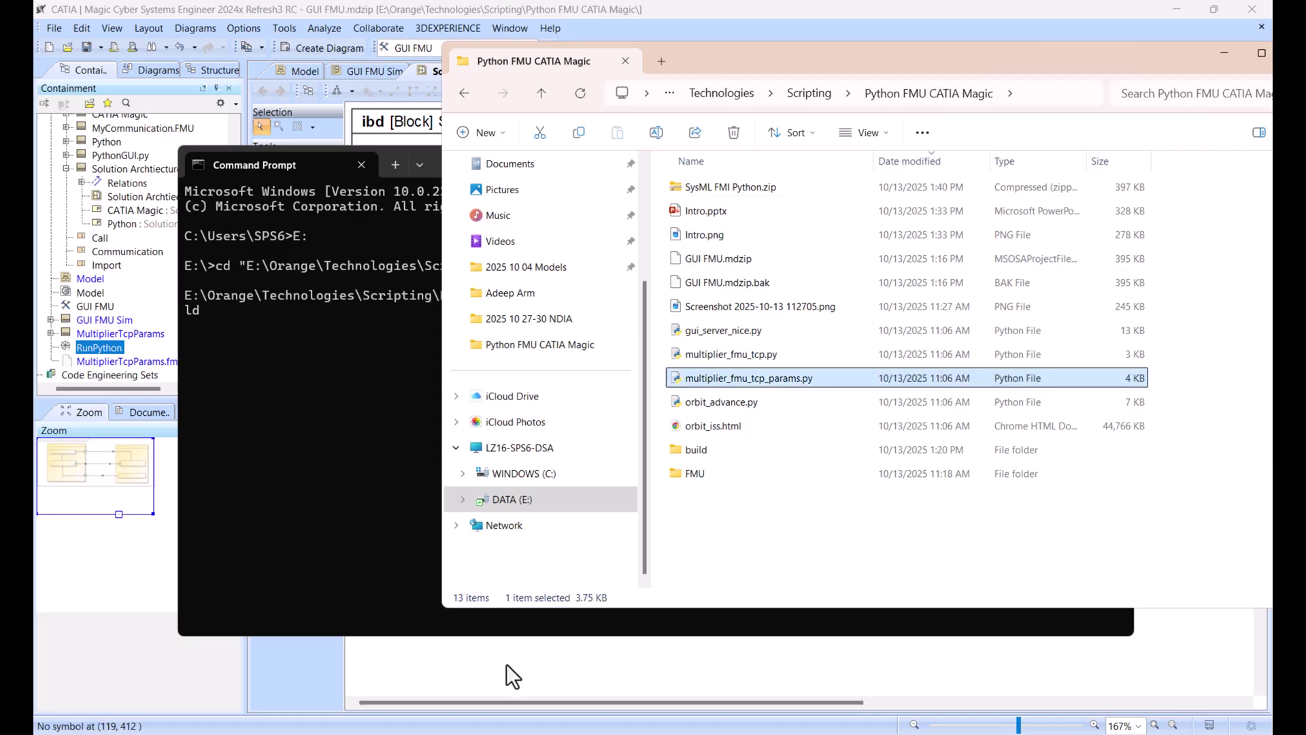
{"action": "double_click", "coordinate": [689, 451]}
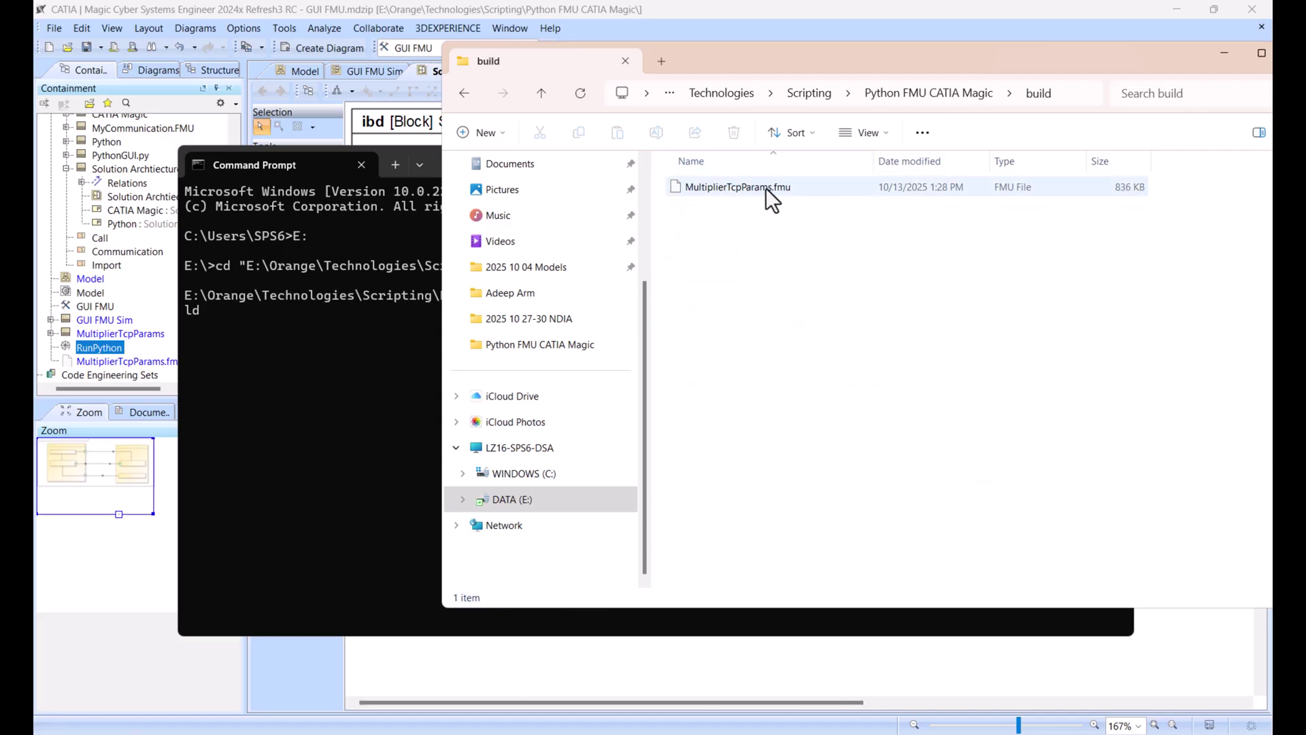
- Build the FMU from multiplier_fmu_tcp_params.py with pythonfmu into the directory build2, and open that folder in File Explorer
{"action": "left_click", "coordinate": [329, 286]}
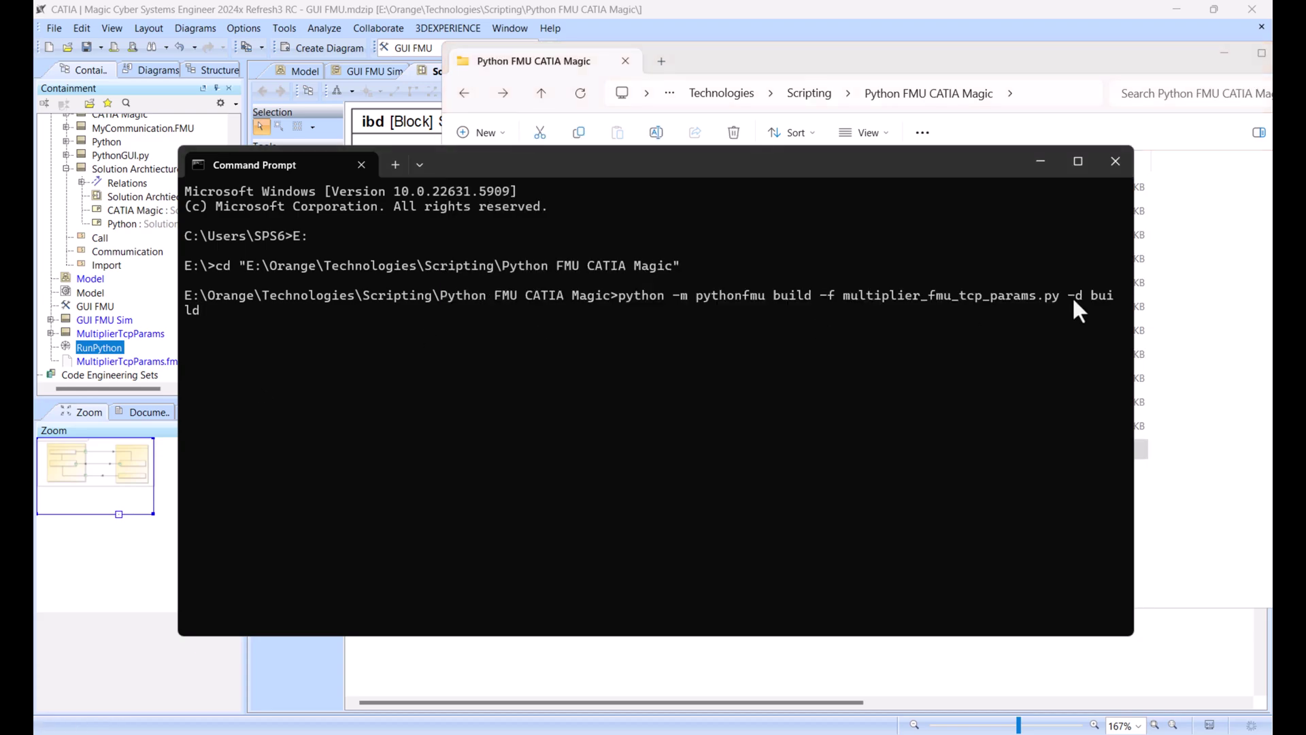
{"action": "key", "text": "Return"}
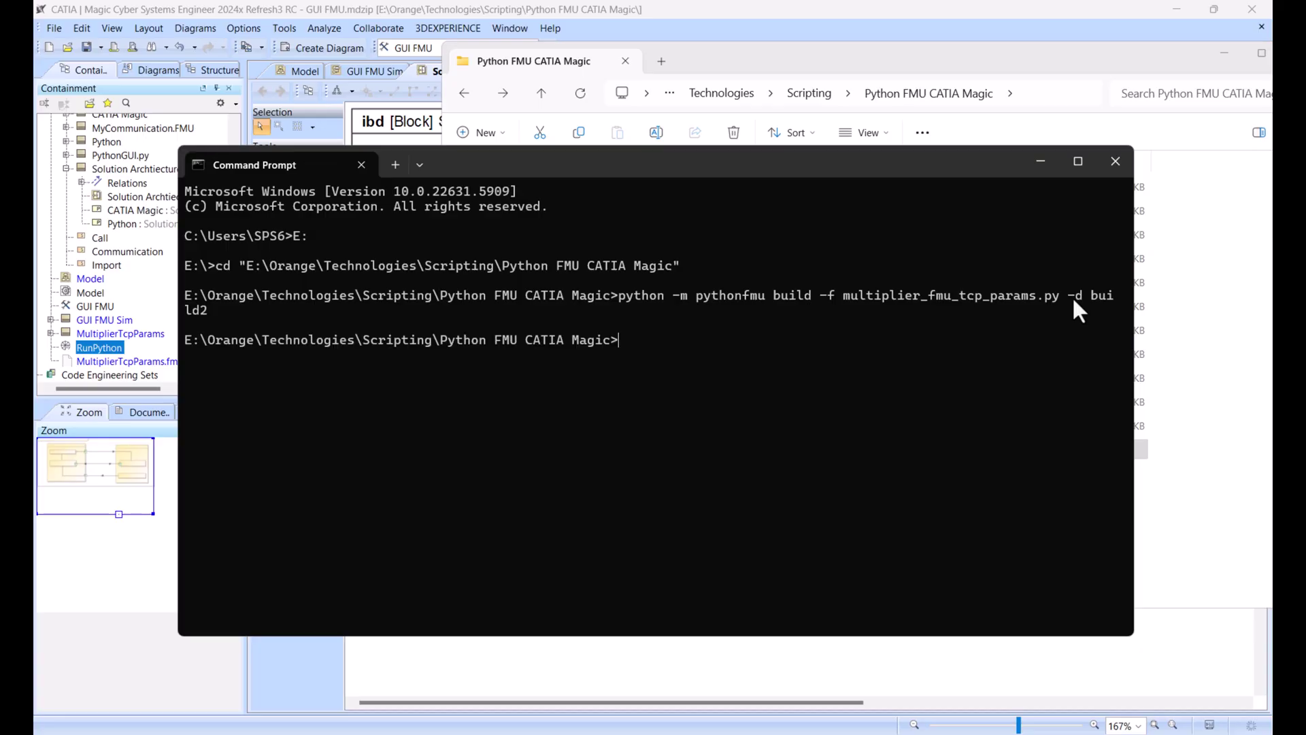
{"action": "key", "text": "alt+Tab"}
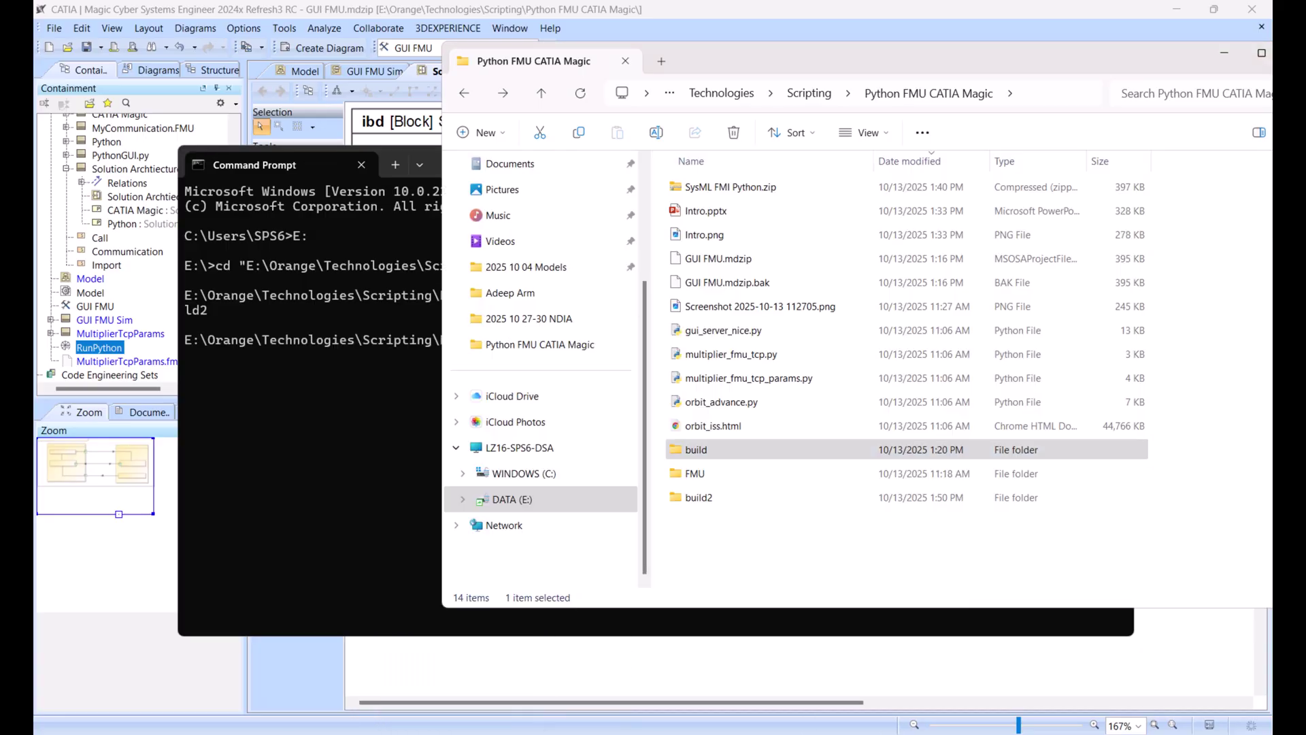
{"action": "left_click", "coordinate": [697, 497]}
{"action": "double_click", "coordinate": [696, 497]}
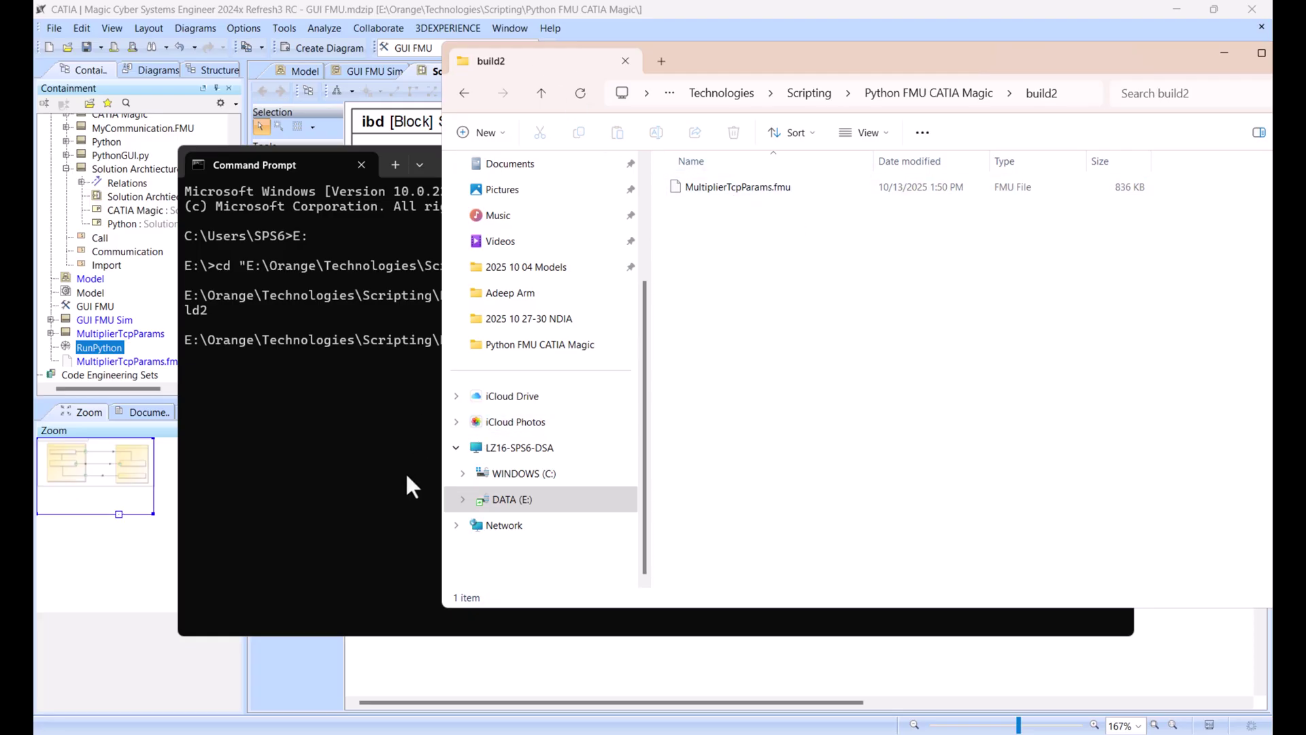
- Run "pip install pythonFMU" in the Command Prompt, and minimize the Command Prompt and File Explorer to return to CATIA Magic
{"action": "left_click", "coordinate": [355, 425]}
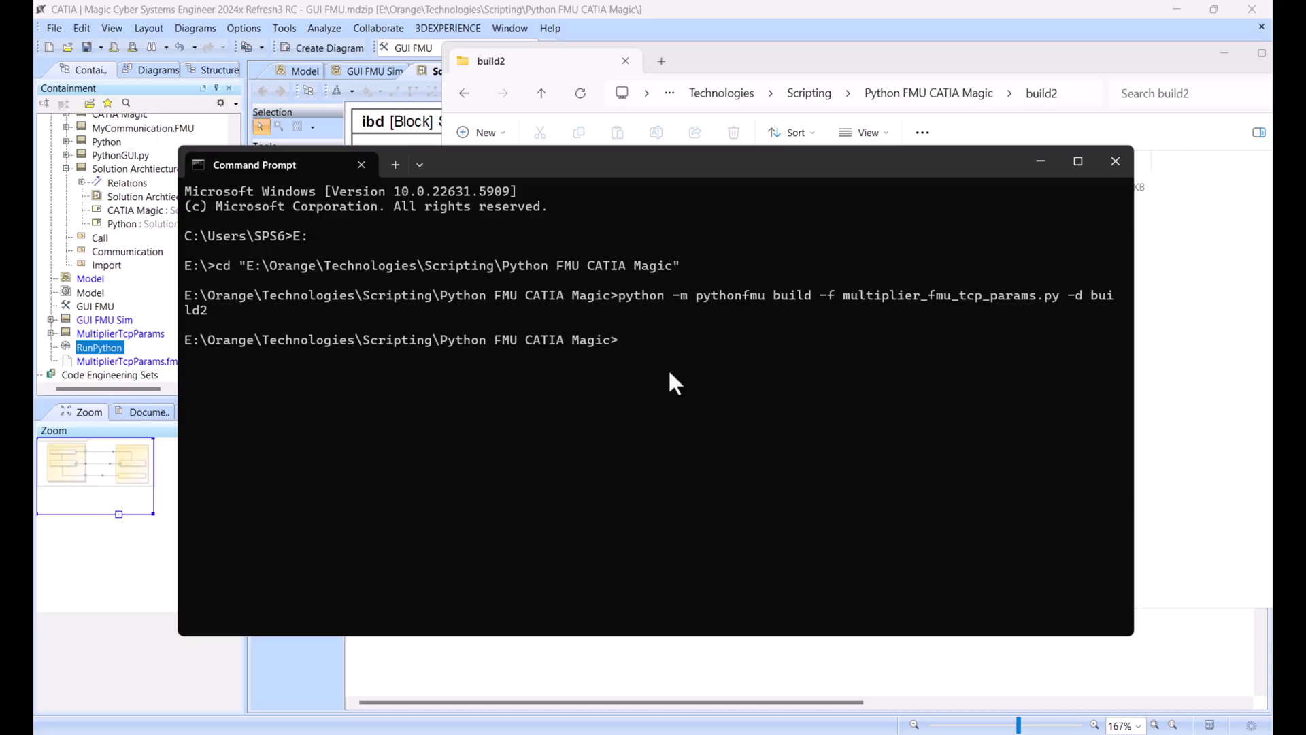
{"action": "type", "text": "pip install p"}
{"action": "type", "text": "ythonFMU"}
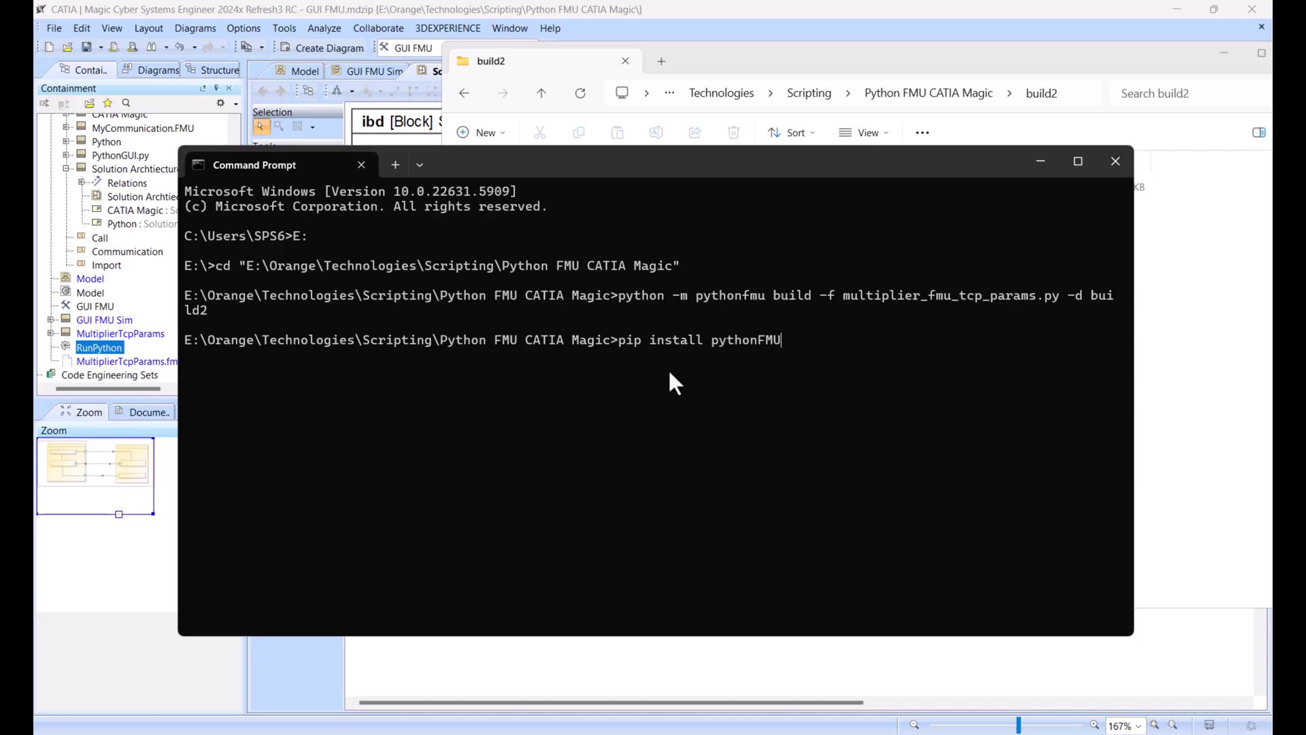
{"action": "key", "text": "Return"}
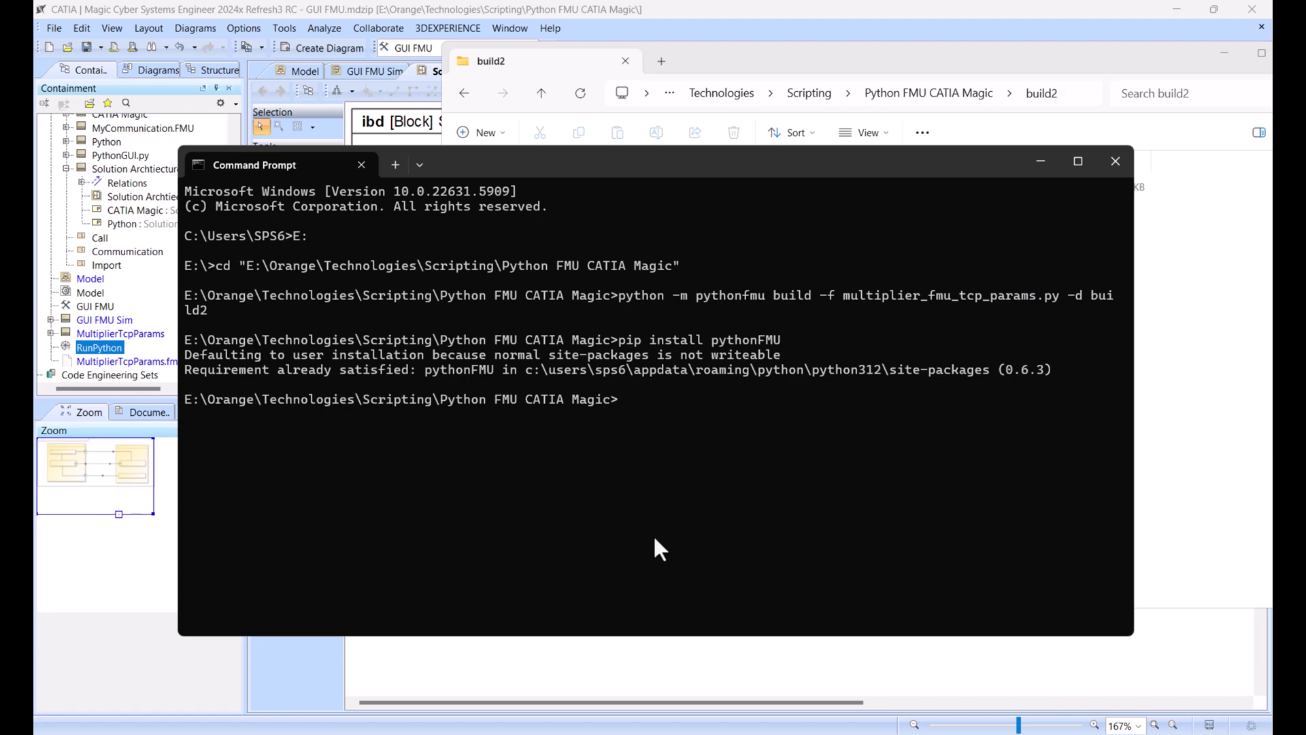
{"action": "left_click", "coordinate": [1041, 161]}
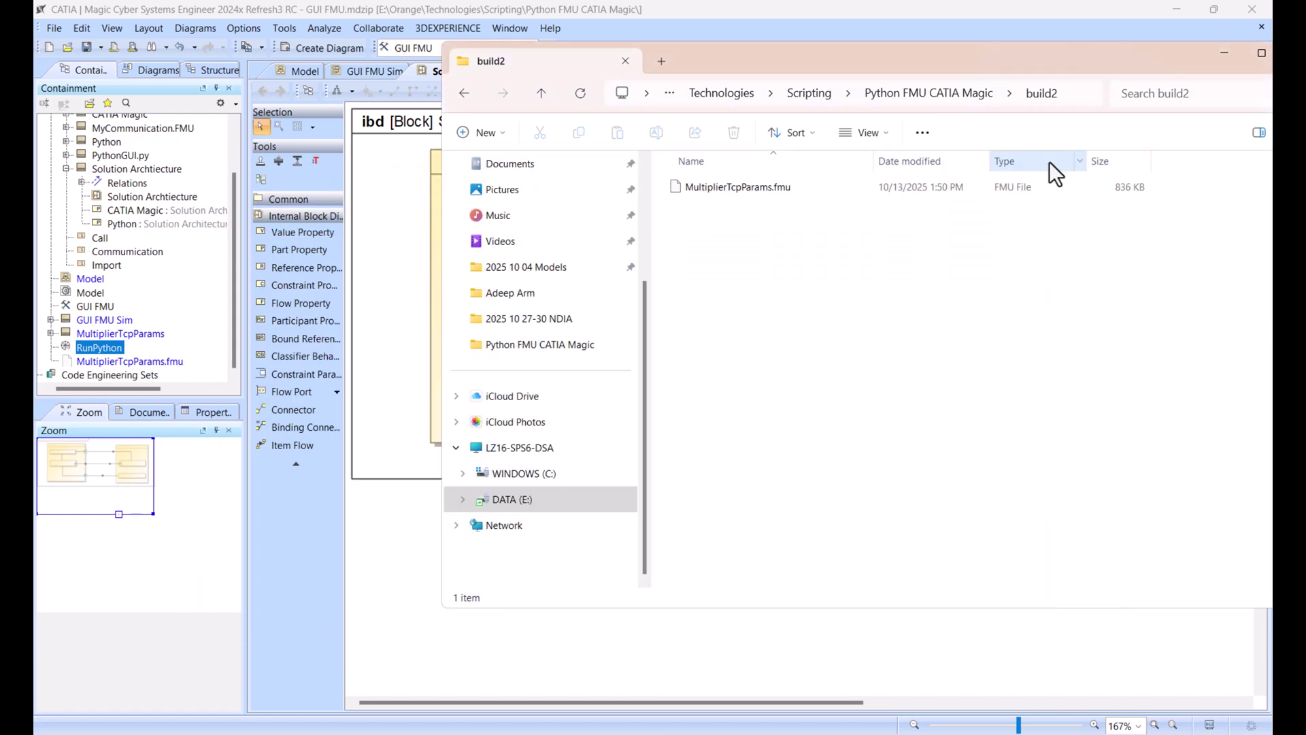
{"action": "left_click", "coordinate": [1219, 58]}
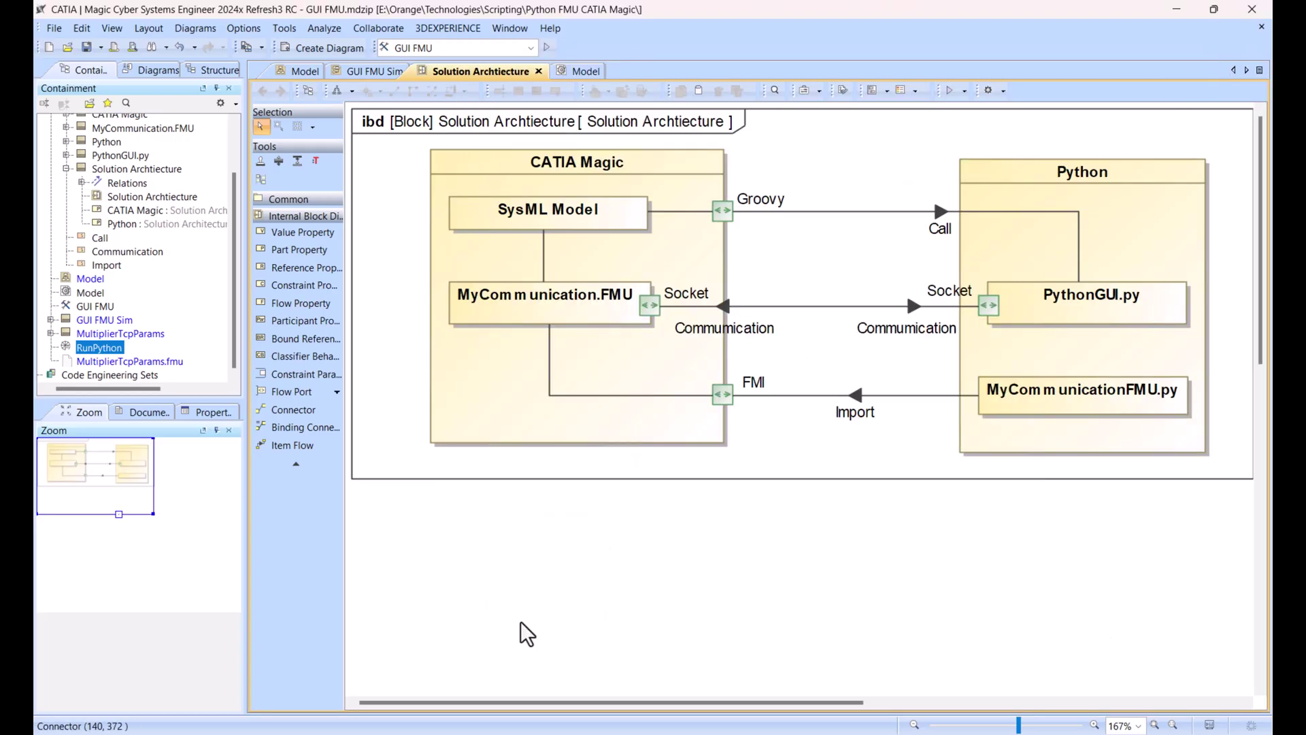